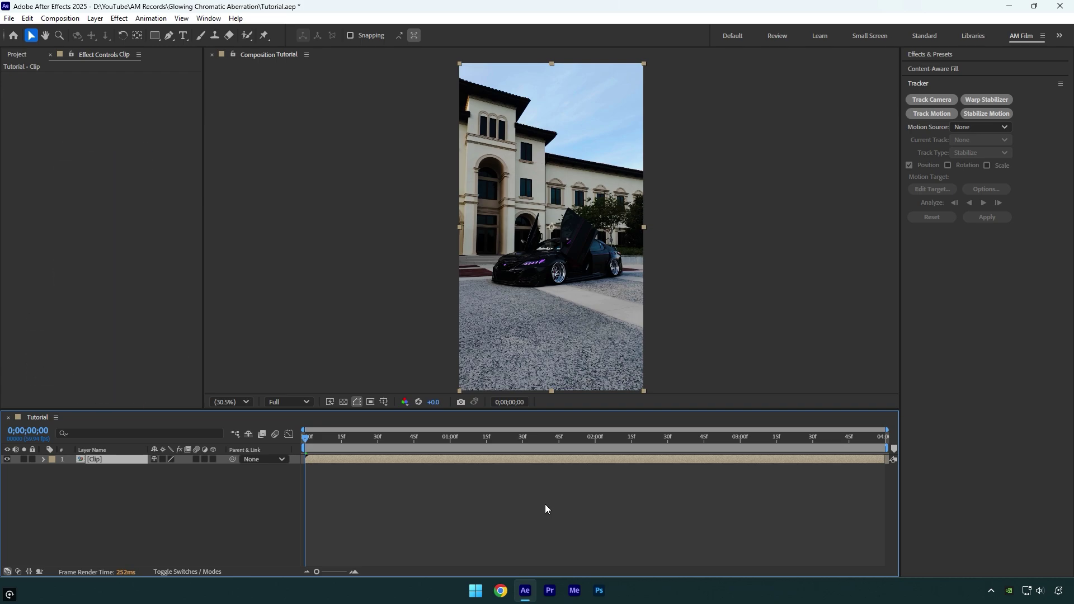
Create a new adjustment layer named 'Dreamy Look'.
right_click(177, 504)
mouse_move(250, 365)
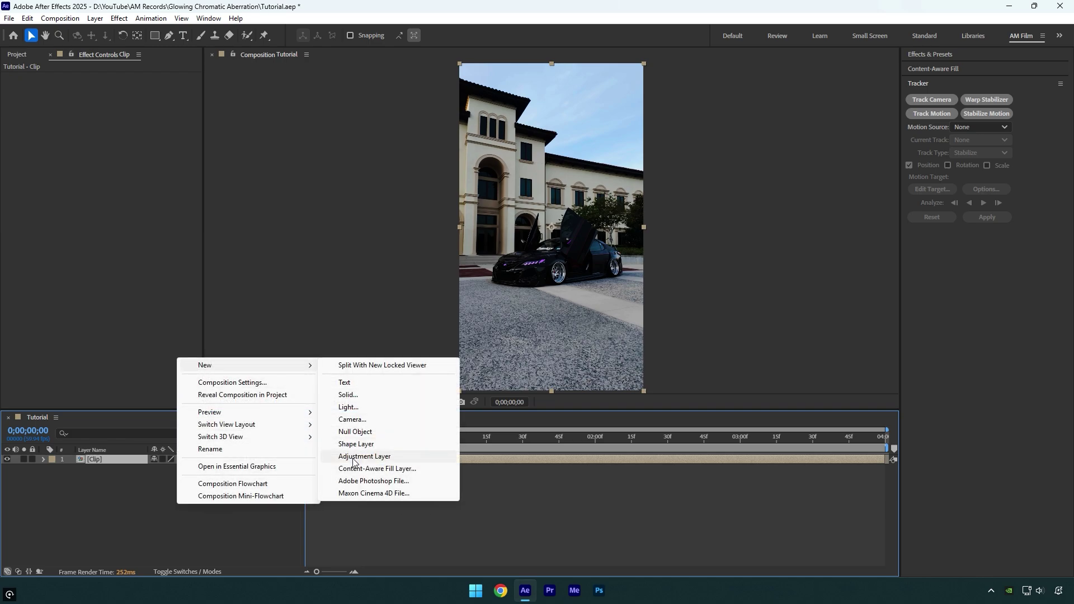
left_click(364, 456)
key("Return")
type("Dreamy Look")
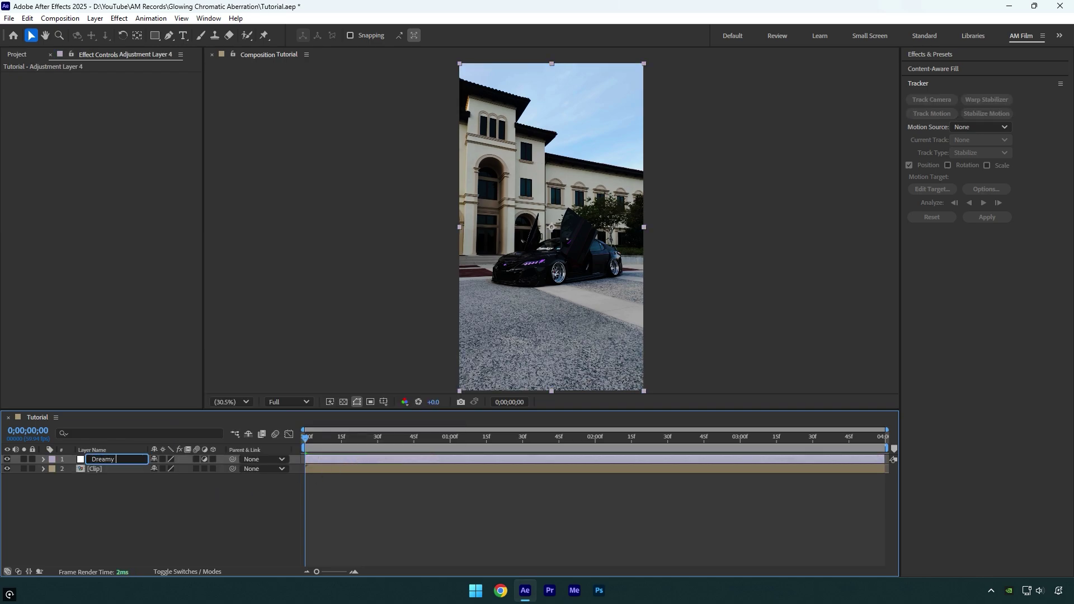
key("Return")
Apply Luma Key set to Key Out Darker, threshold 25, edge feather 100.
key("ctrl+space")
type("luma")
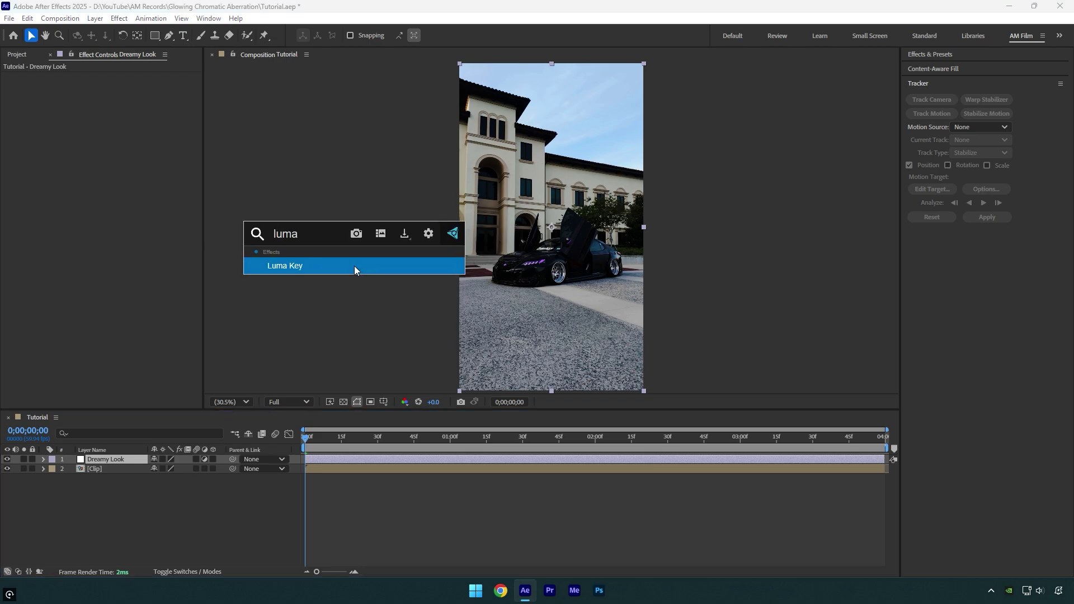
key("Return")
left_click(173, 87)
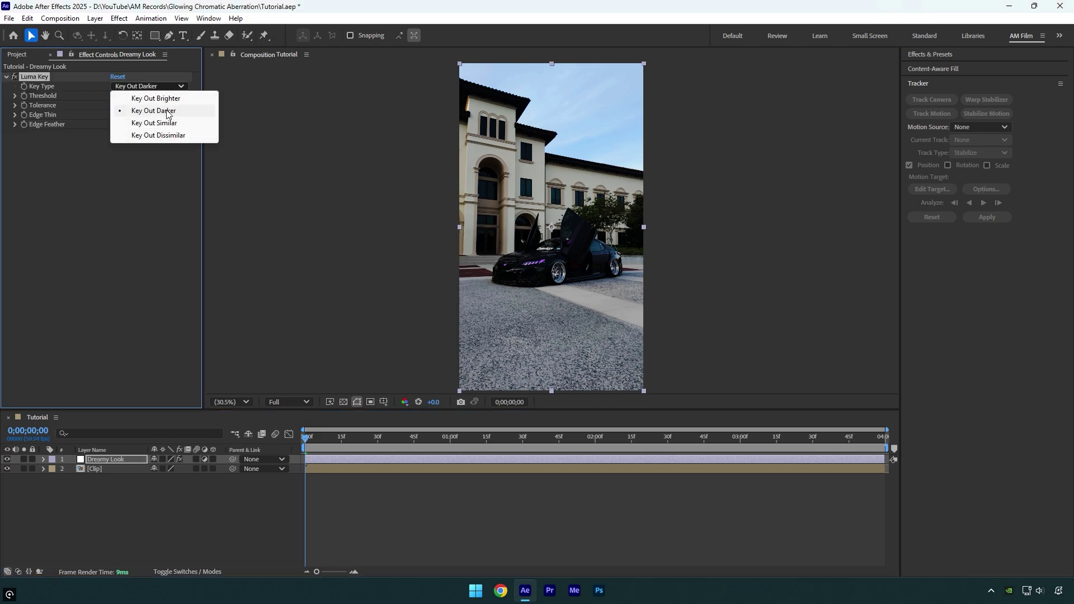
left_click(168, 111)
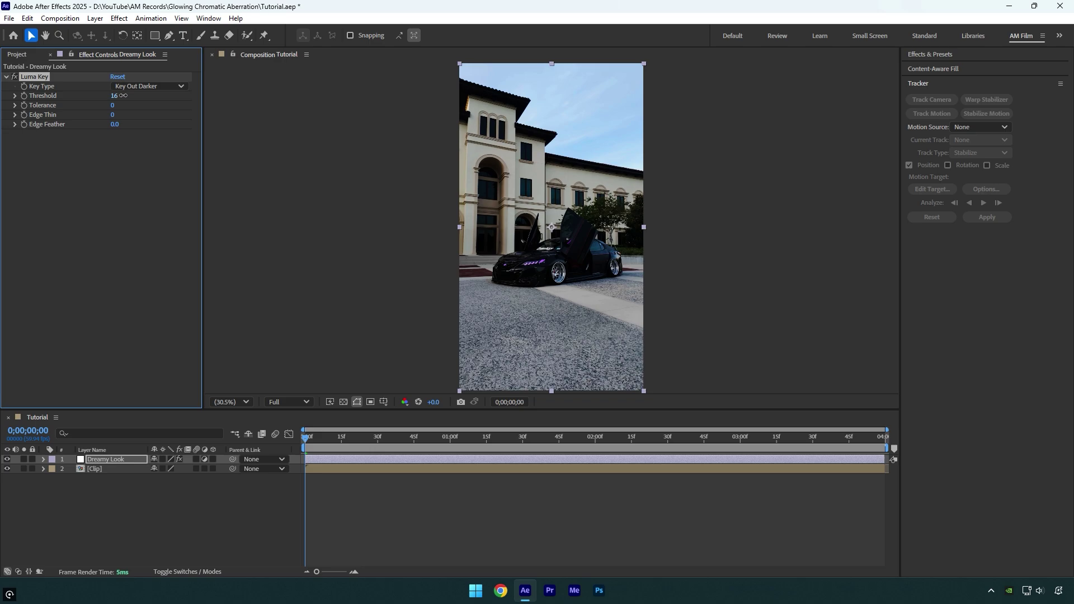
left_click_drag(113, 95, 126, 96)
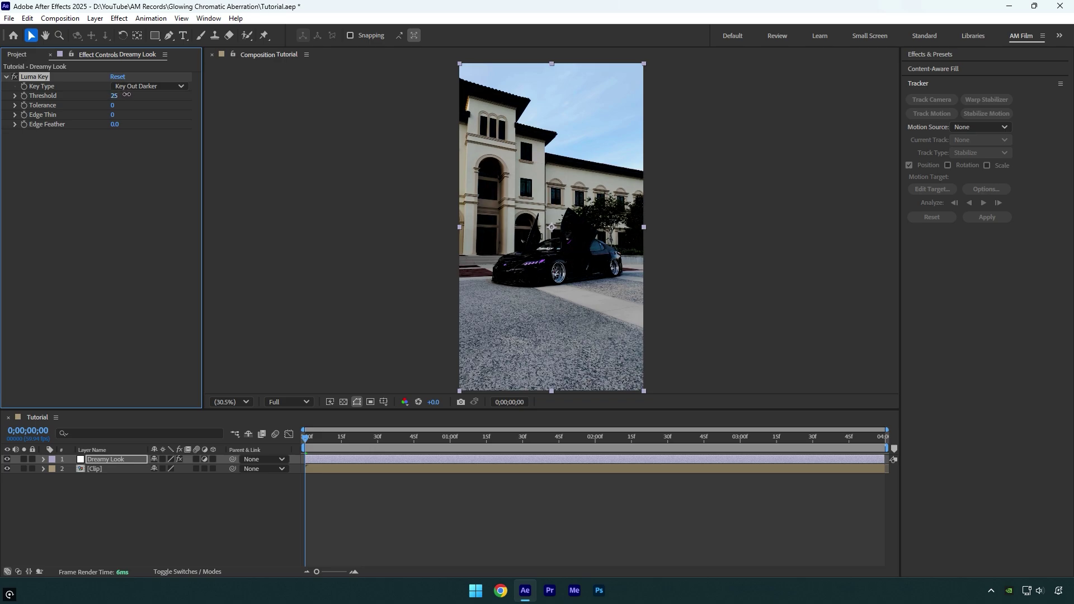
left_click(121, 125)
type("100")
key("Return")
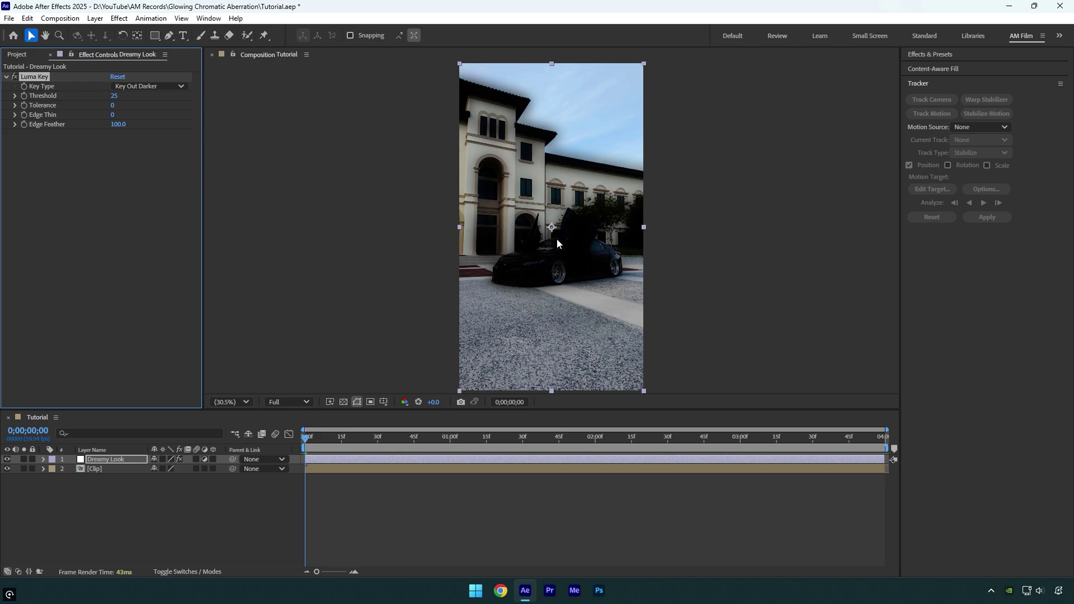
Apply Glow with threshold 25%, radius 1000 and intensity 0.2.
key("ctrl+space")
type("glow")
key("Return")
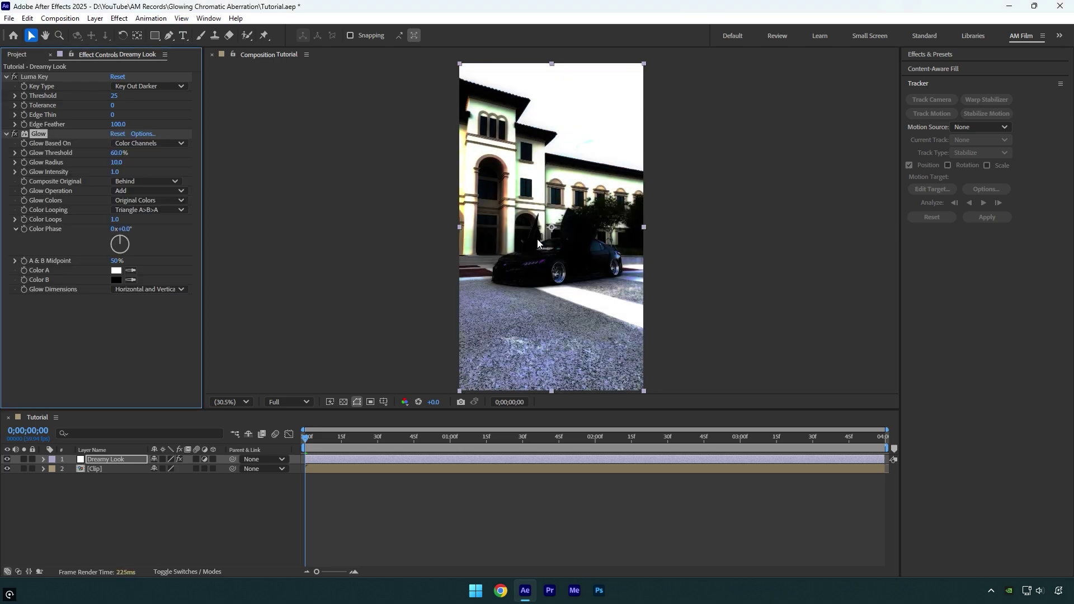
left_click(119, 153)
type("25")
key("Return")
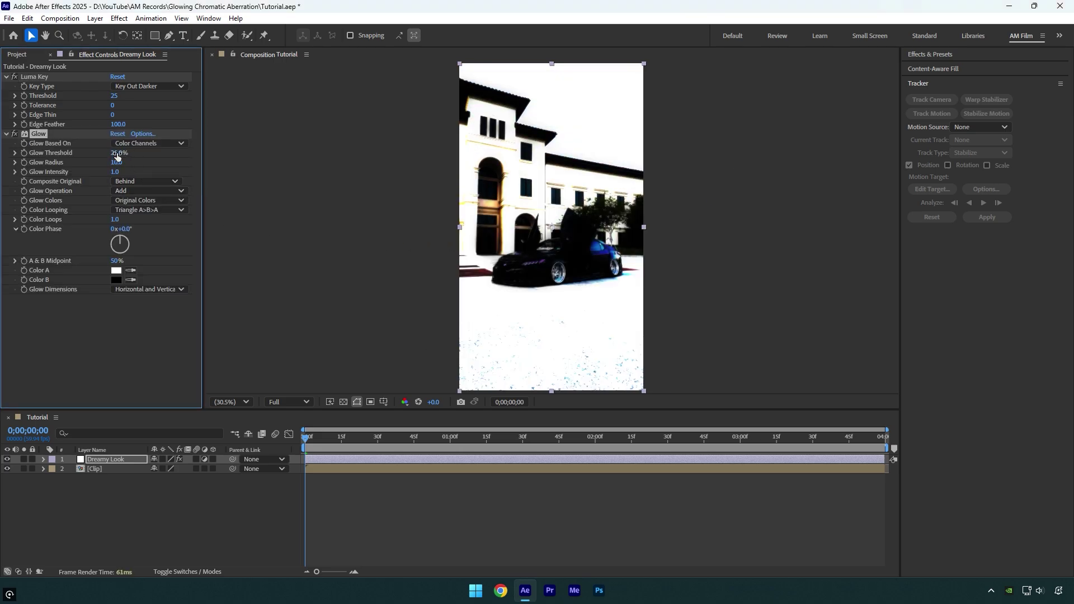
type("1000")
key("Return")
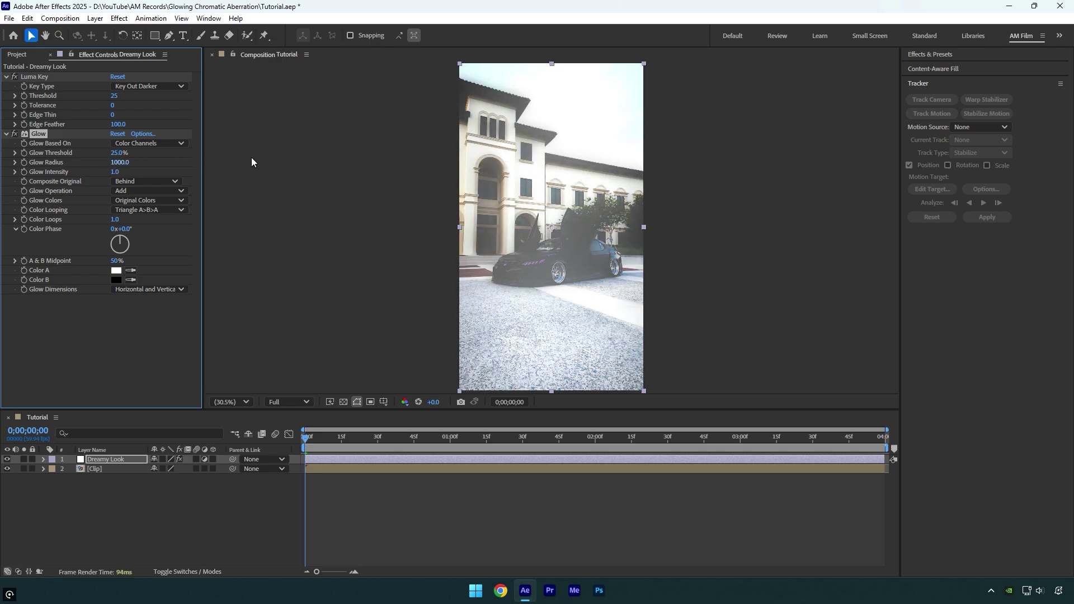
left_click_drag(115, 171, 75, 174)
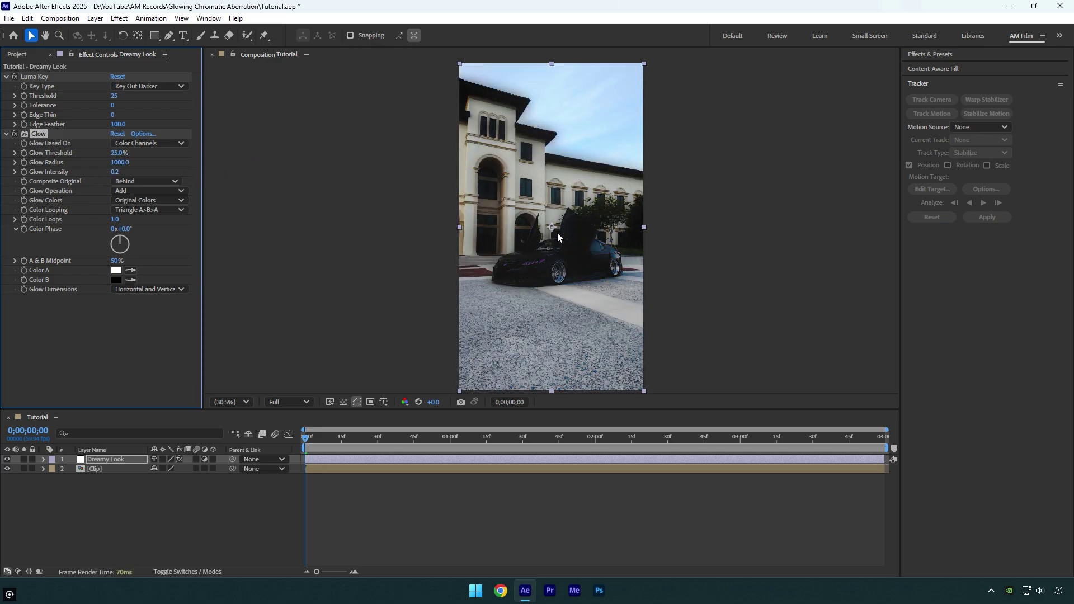
Apply Curves, pulling the top-right point left and the bottom-left point right.
key("ctrl+space")
type("curves")
key("Return")
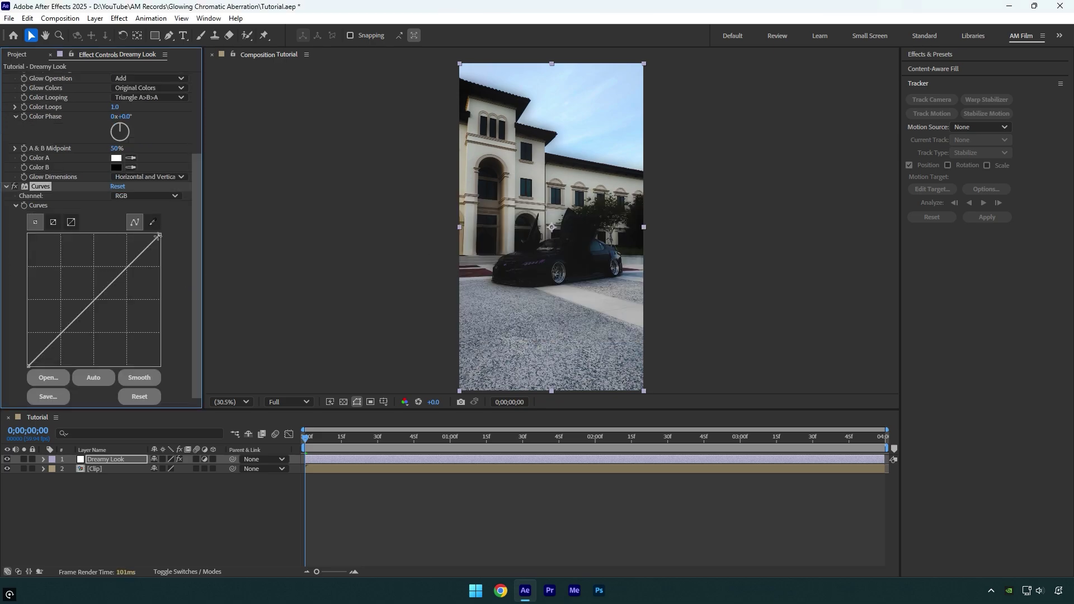
left_click_drag(157, 236, 148, 236)
left_click_drag(28, 367, 32, 365)
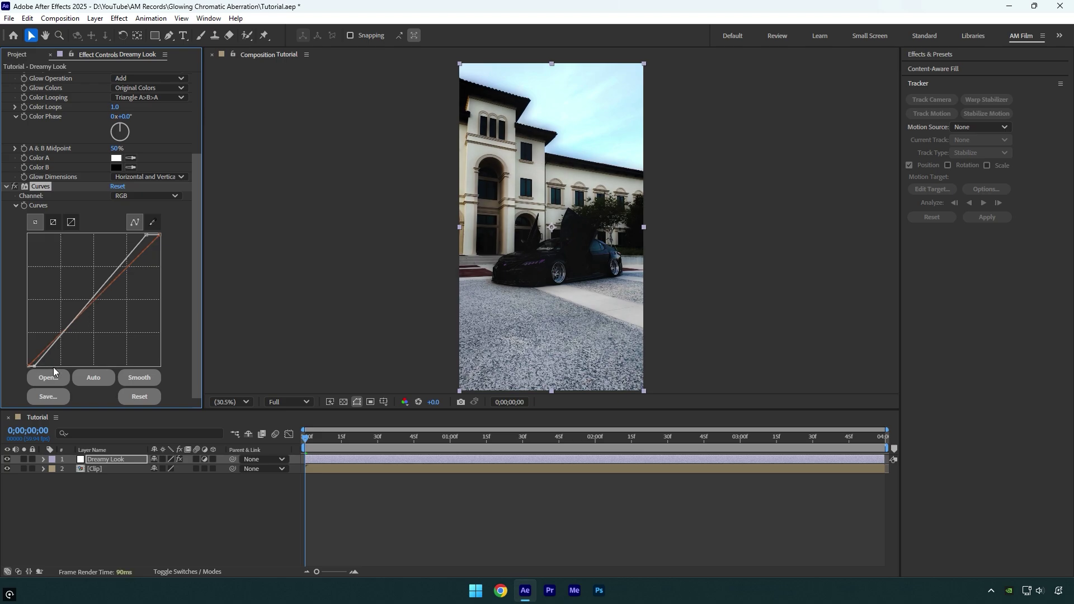
Apply Gaussian Blur with blurriness 25 to Dreamy Look.
key("ctrl+space")
type("gaus")
left_click(578, 196)
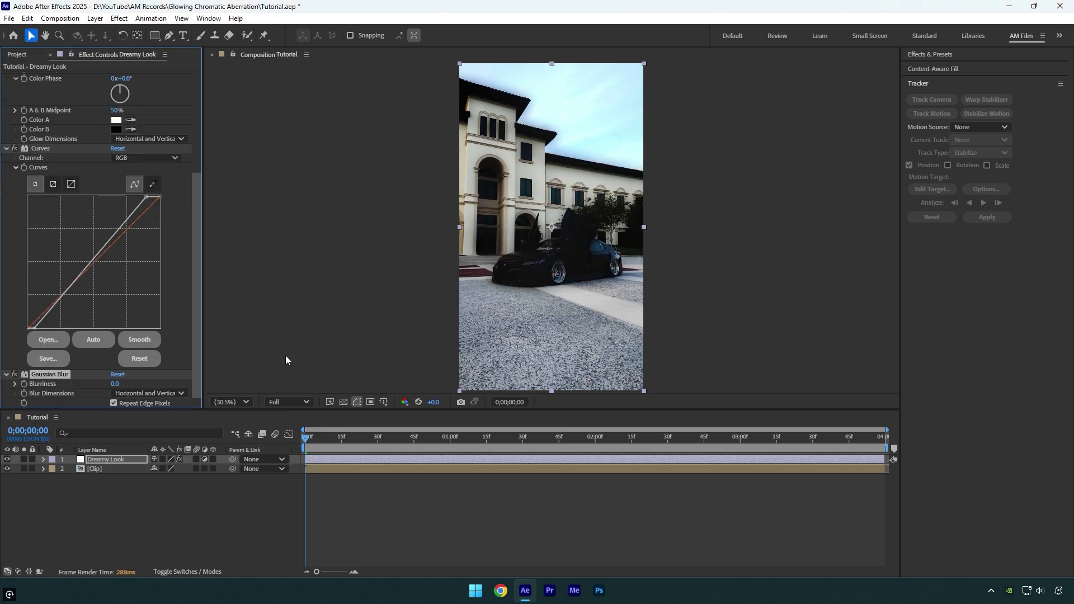
left_click(115, 384)
type("25")
key("Return")
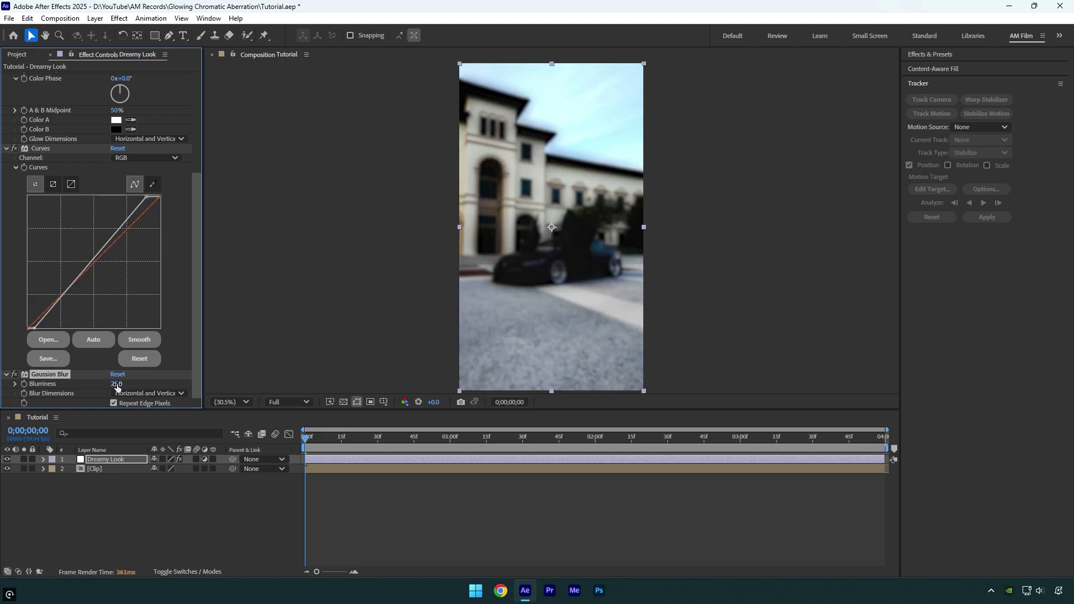
Set the Dreamy Look layer's blending mode to Screen.
left_click(191, 572)
left_click(163, 461)
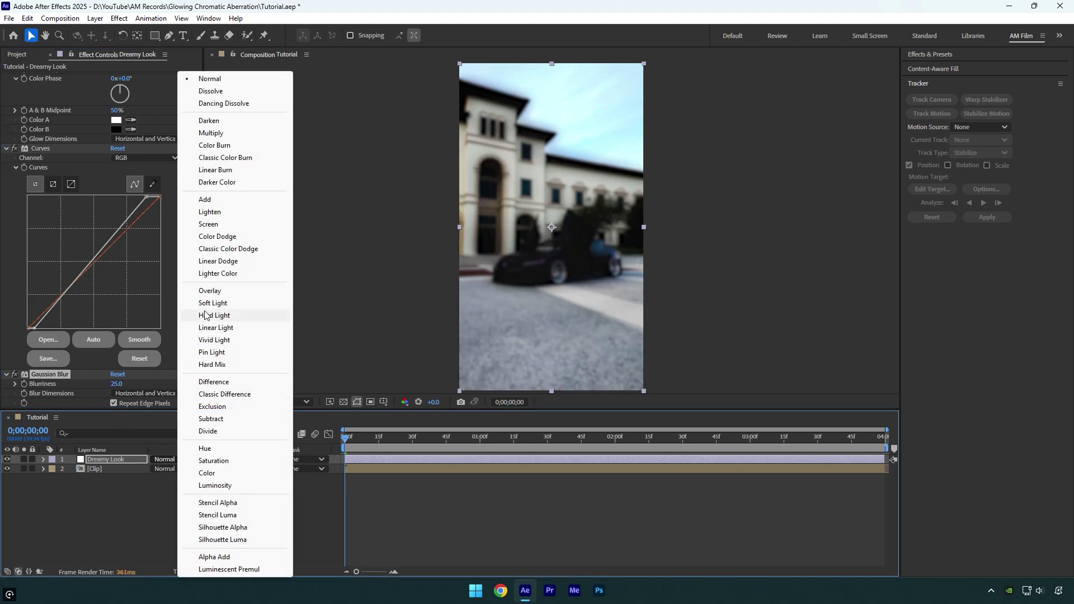
left_click(207, 224)
Apply Exposure at 0.90 with gamma 0.58, and lower layer opacity to 69%.
key("ctrl+space")
type("exp")
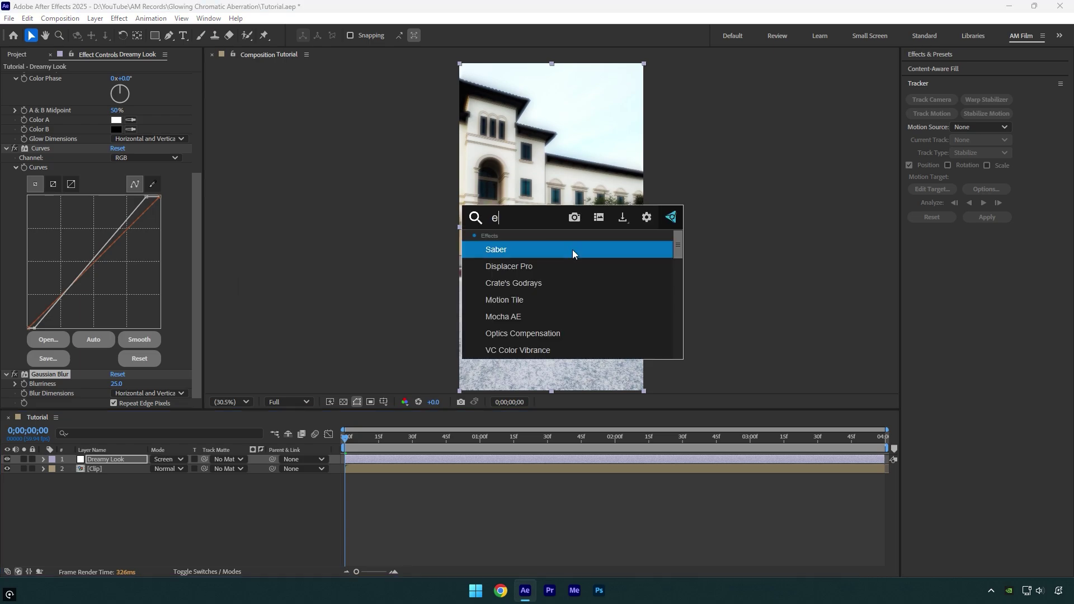
key("Return")
mouse_move(118, 344)
left_mouse_down()
mouse_move(166, 341)
mouse_move(101, 368)
left_mouse_up()
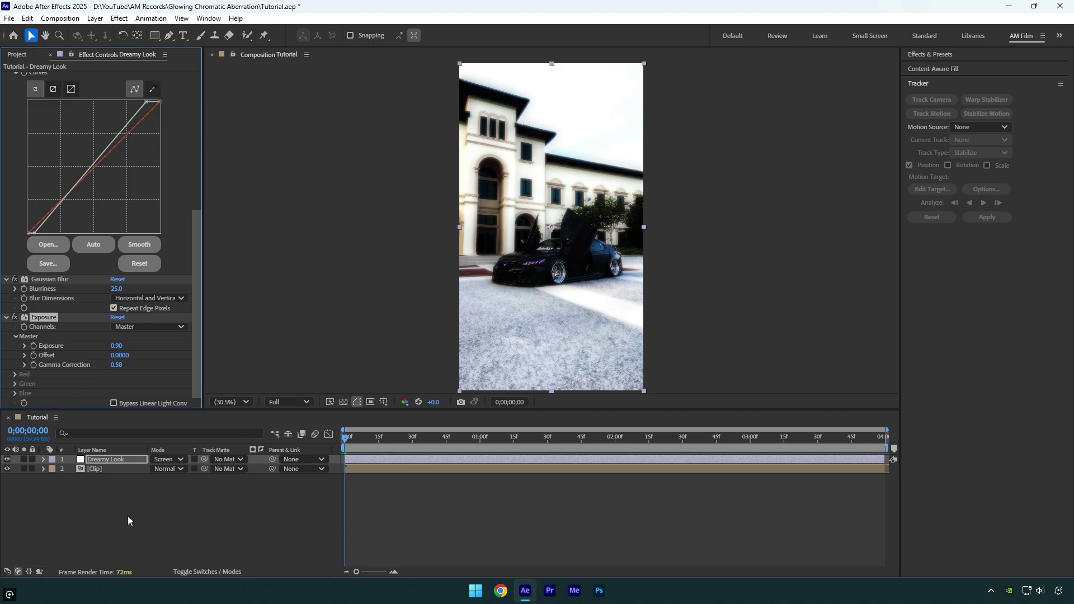
key("t")
left_click_drag(156, 471, 137, 468)
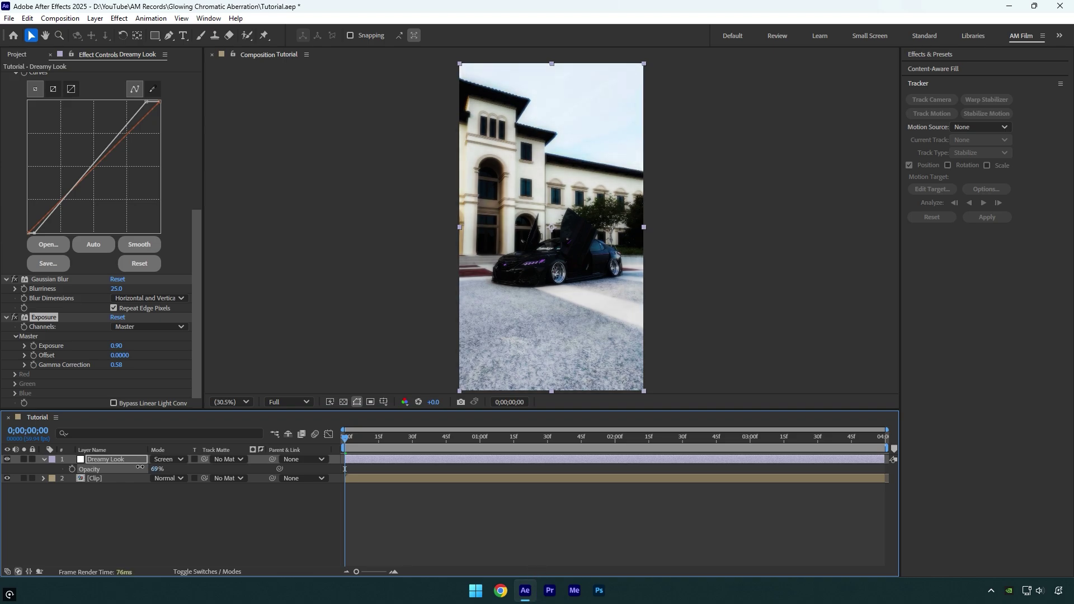
Create a second adjustment layer named 'Aberrations'.
right_click(85, 516)
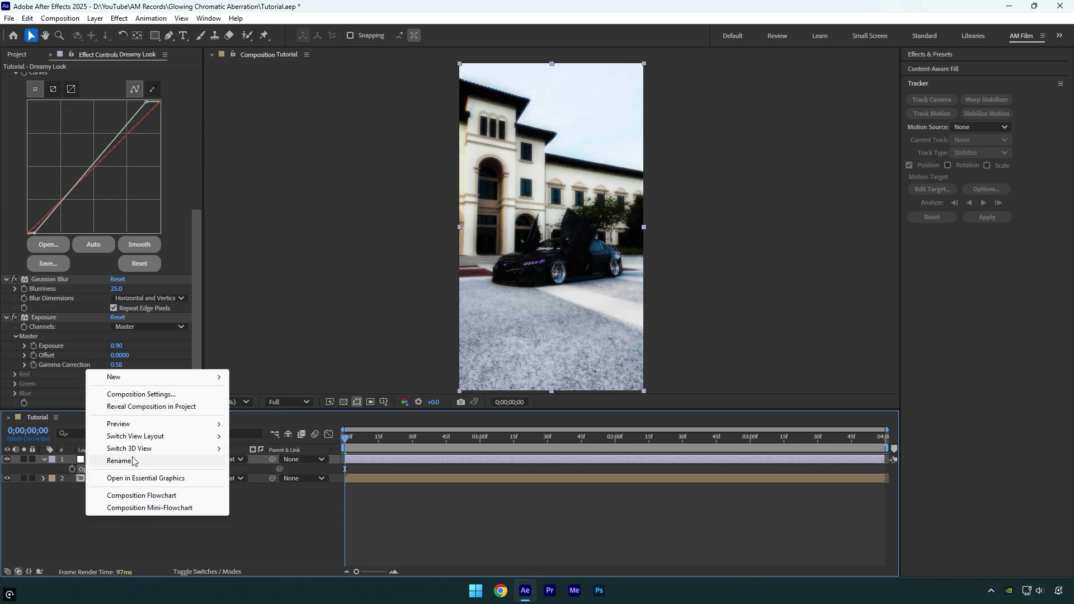
mouse_move(117, 376)
left_click(254, 466)
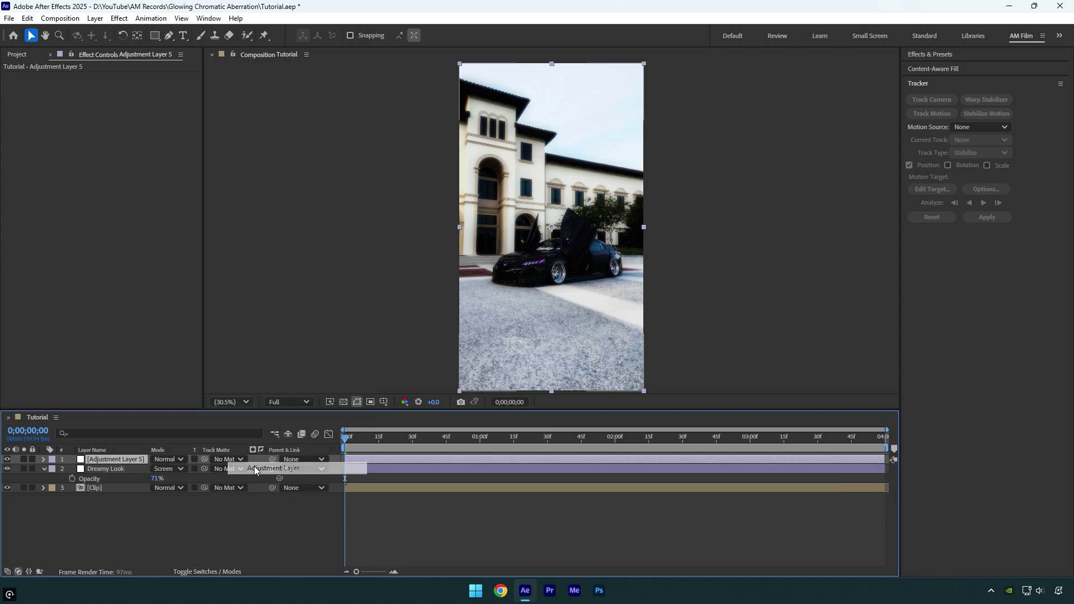
key("Return")
type("Aberrations")
key("Return")
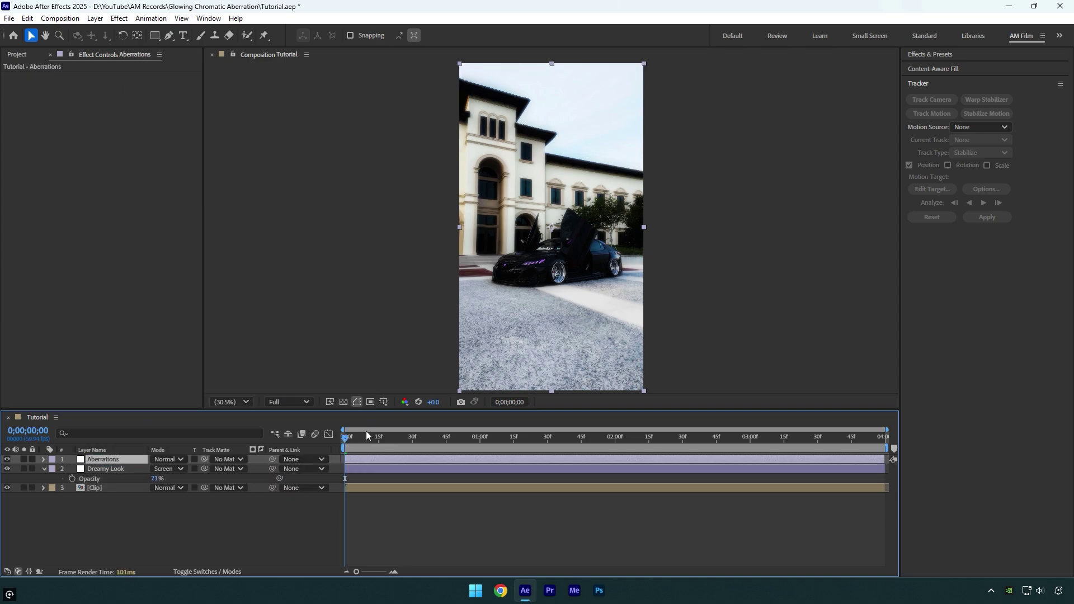
Apply VR Chromatic Aberrations with red -3, blue 1 and falloff distance 1.
key("ctrl+space")
type("vr")
left_click(510, 242)
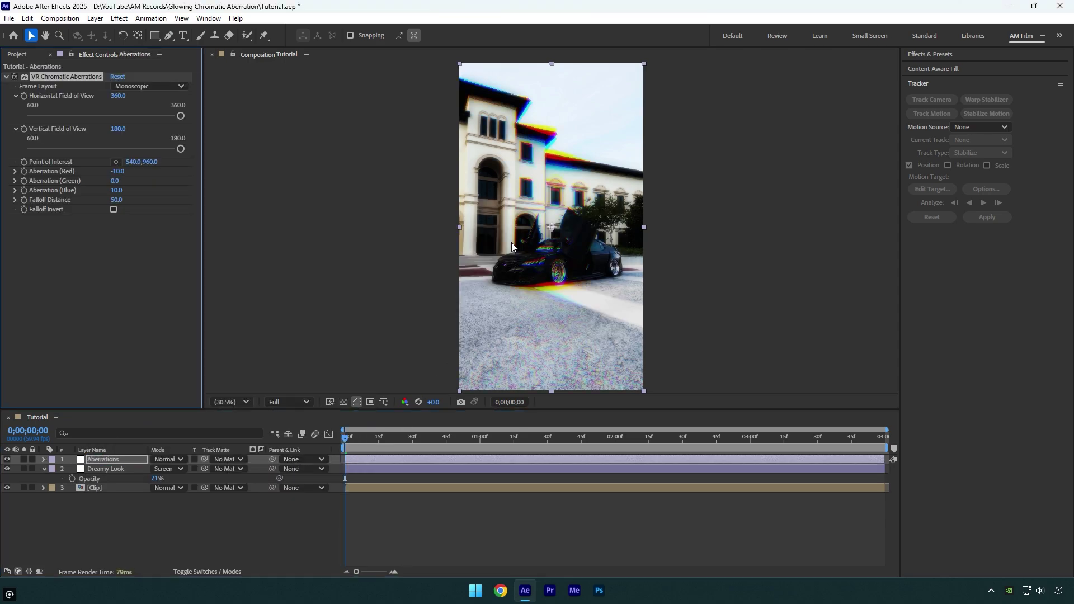
left_click(121, 170)
key("Return")
left_click(117, 190)
type("1")
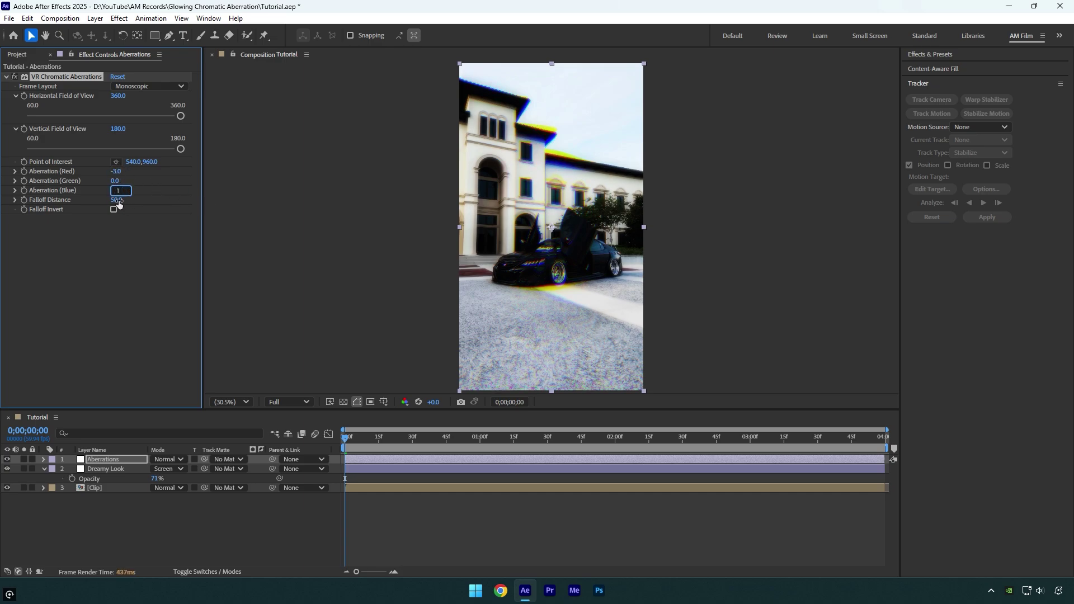
left_click(119, 203)
type("1")
key("Return")
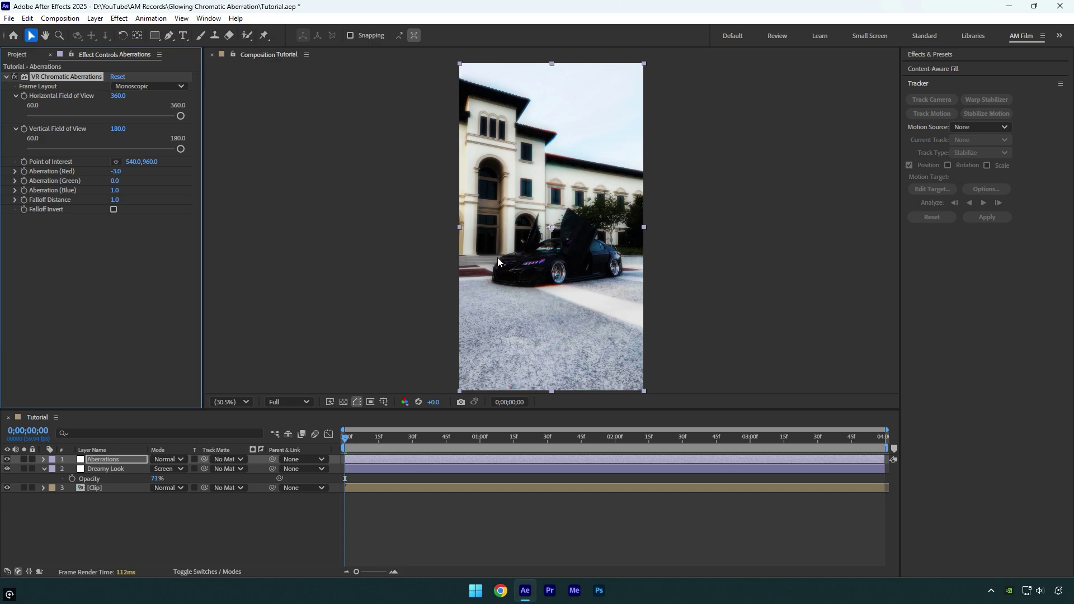
Apply Optics Compensation with Reverse Lens Distortion on and field of view 20.
key("ctrl+space")
type("optic")
key("Return")
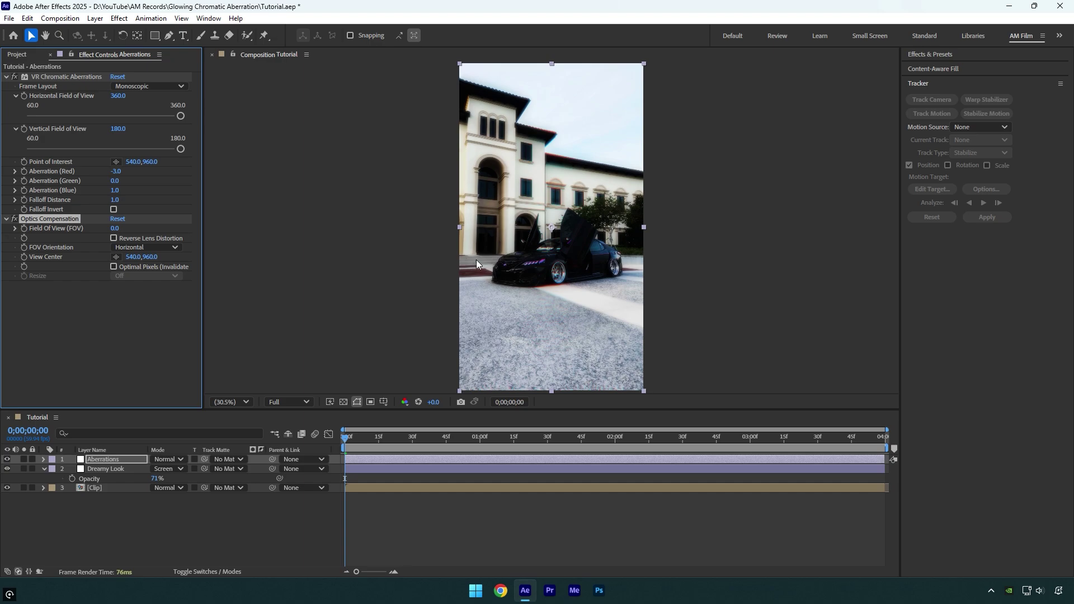
left_click(114, 238)
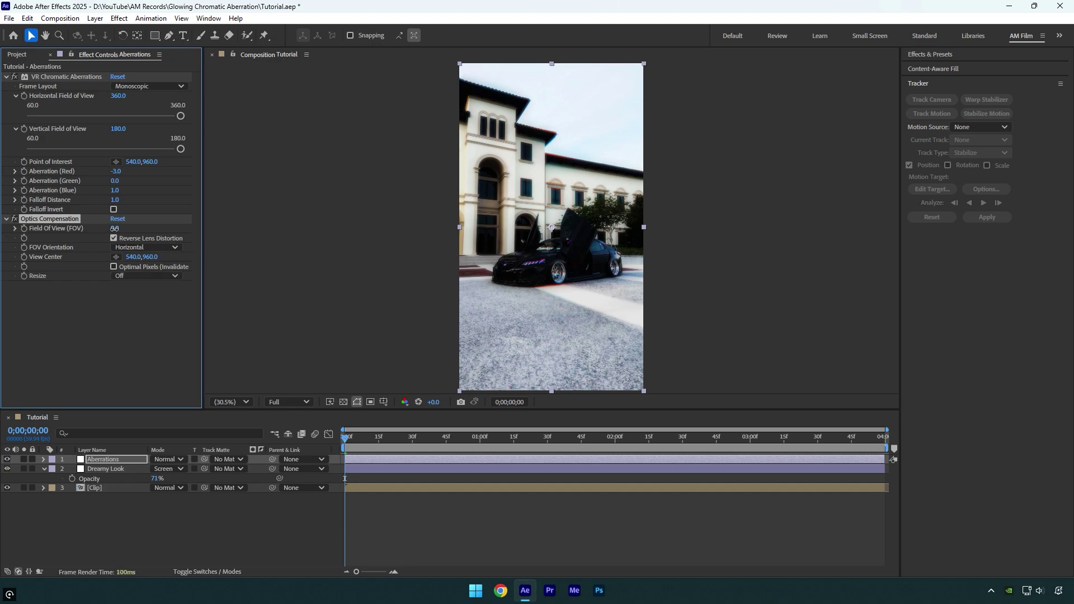
left_click(115, 229)
key("Return")
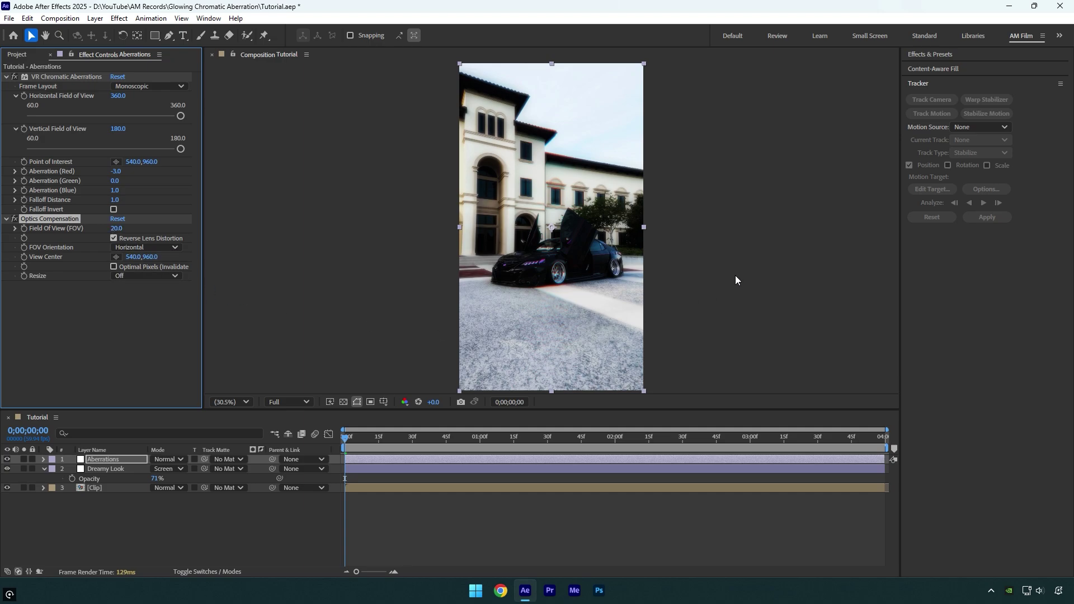
left_click(109, 469, "shift")
left_click(10, 459)
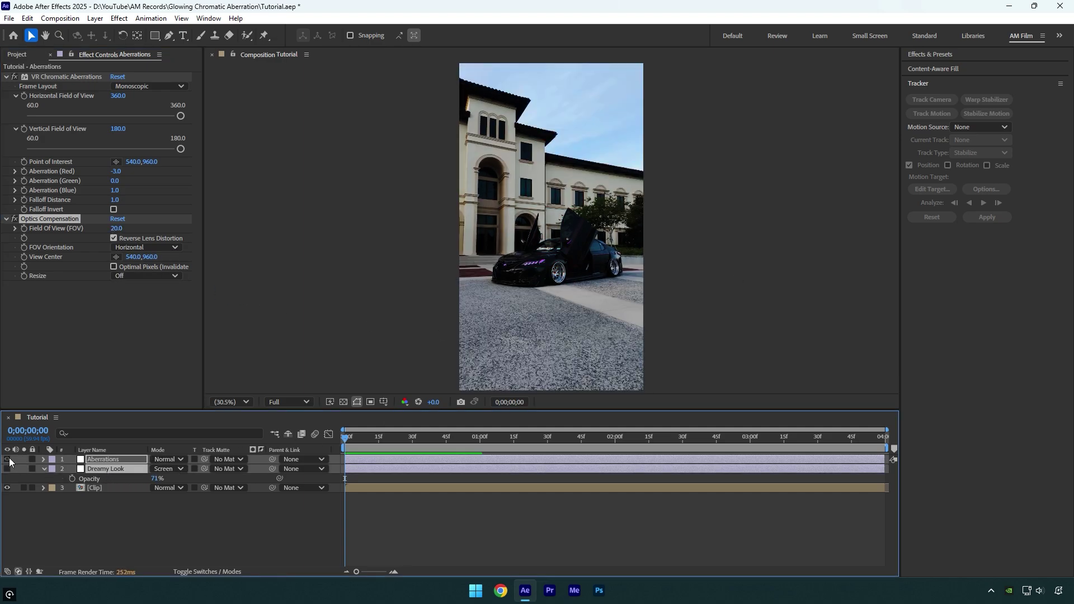
left_click(9, 460)
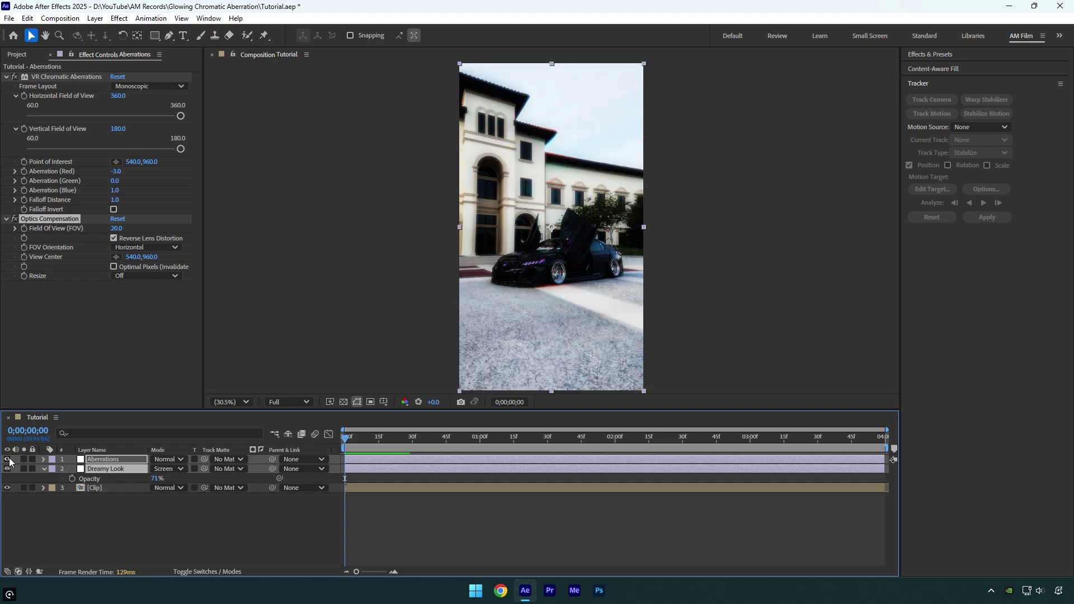